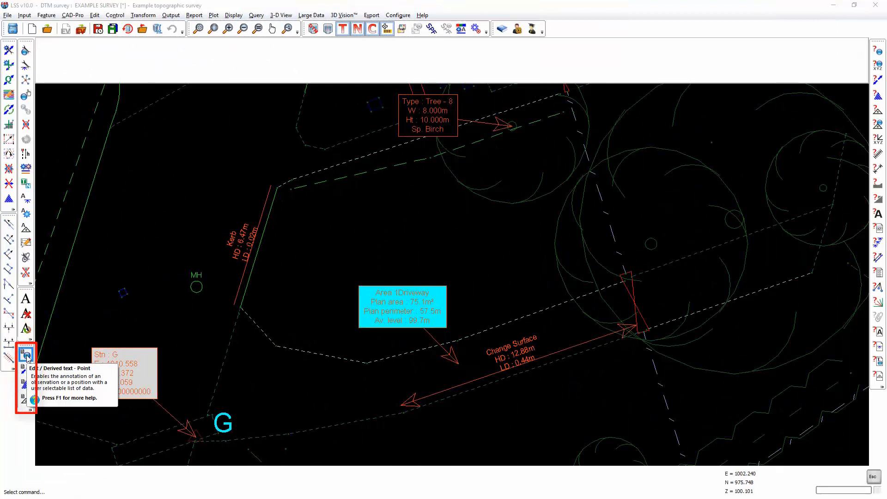
# - Start point derived text and include point feature, description, easting, northing, level, feature size and feature height
pyautogui.click(26, 355)
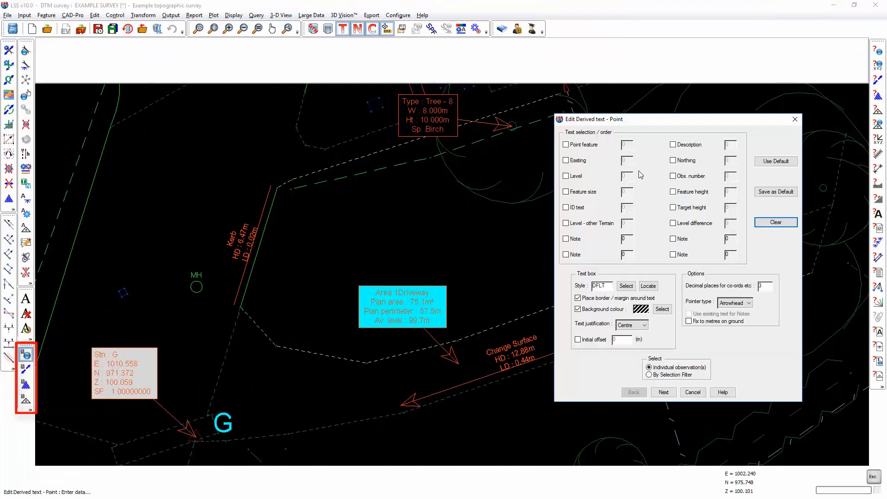
pyautogui.click(577, 146)
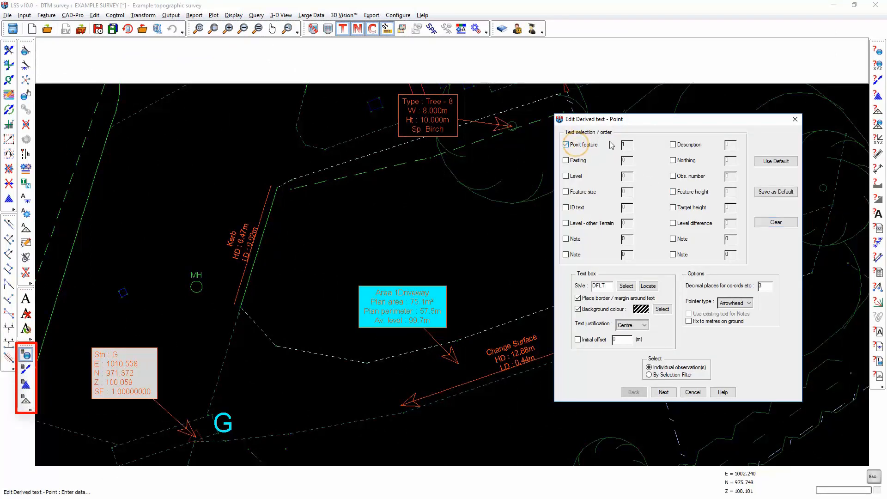
pyautogui.click(673, 146)
pyautogui.click(576, 161)
pyautogui.click(672, 161)
pyautogui.click(566, 177)
pyautogui.click(567, 193)
pyautogui.click(674, 193)
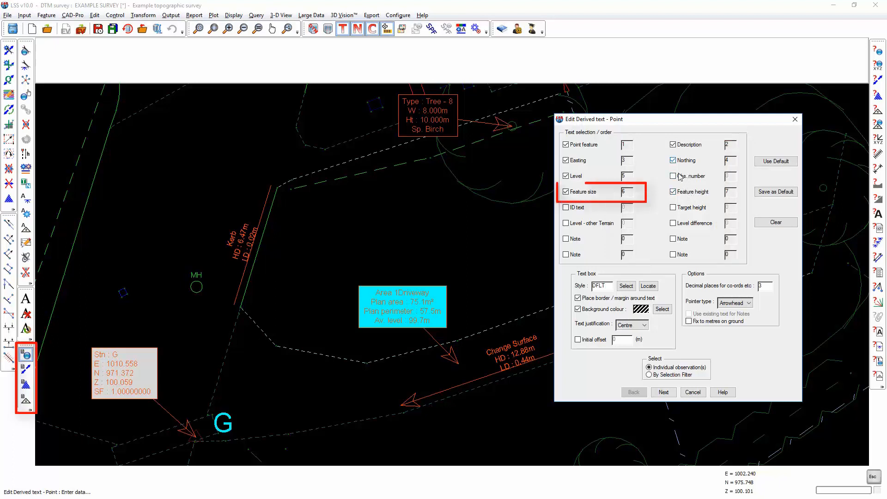
# - Reorder the point text so feature size follows feature height, and add a note as item 8
pyautogui.click(581, 192)
pyautogui.click(580, 193)
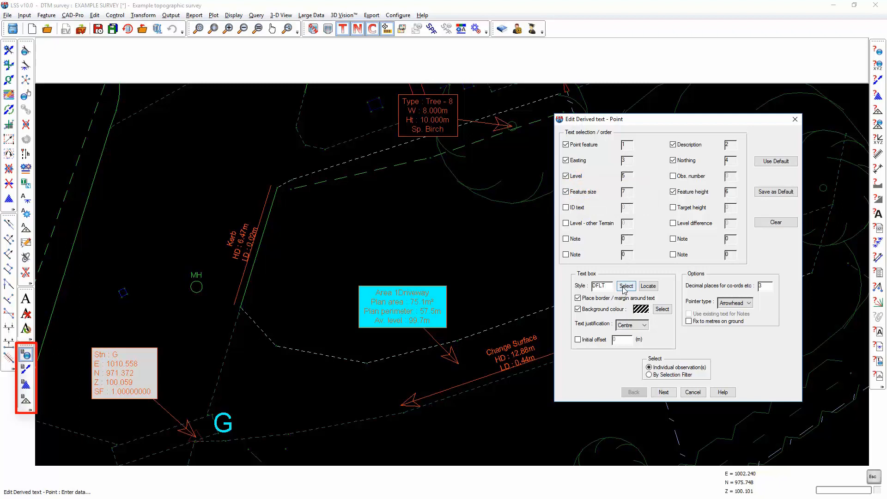
pyautogui.click(567, 239)
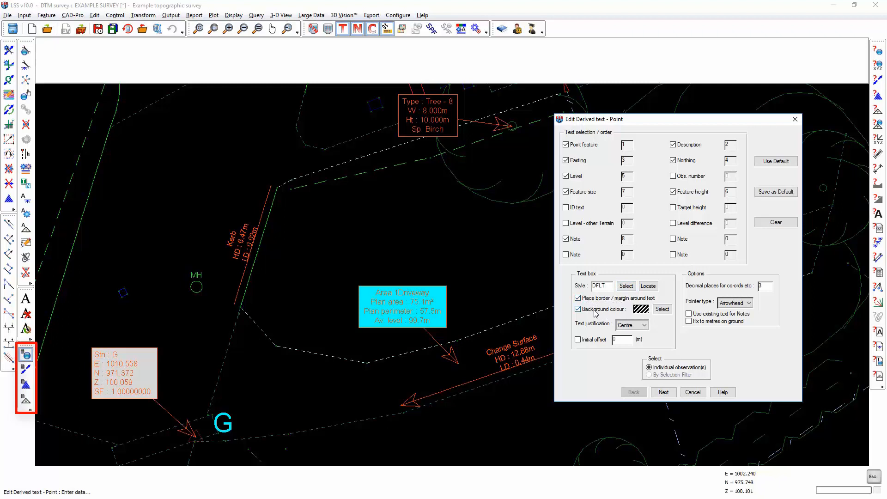
# - Keep the black/white background colour and Arrowhead pointer, and set the coordinate decimal places to 2
pyautogui.click(661, 308)
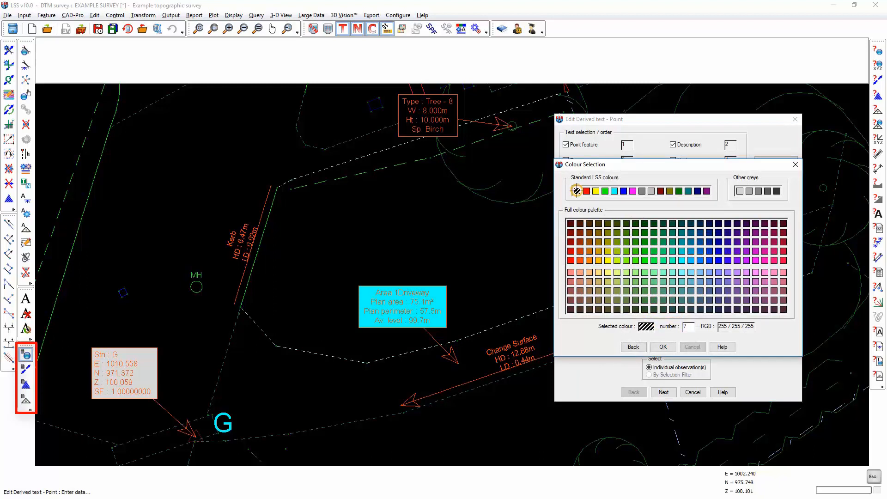
pyautogui.click(664, 347)
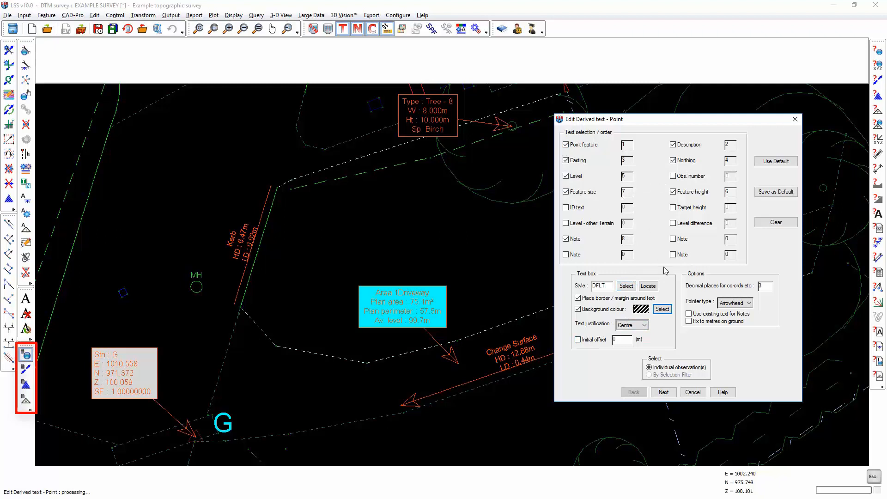
pyautogui.doubleClick(764, 286)
pyautogui.write('2')
pyautogui.click(738, 303)
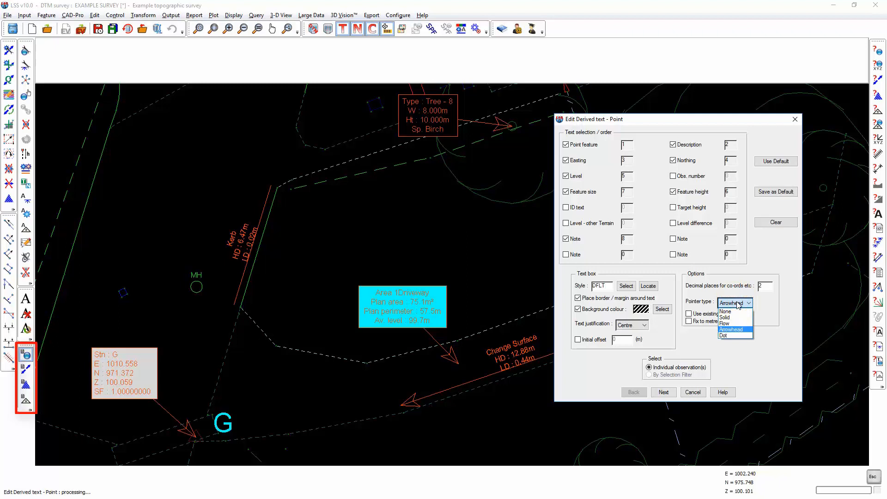
pyautogui.click(738, 304)
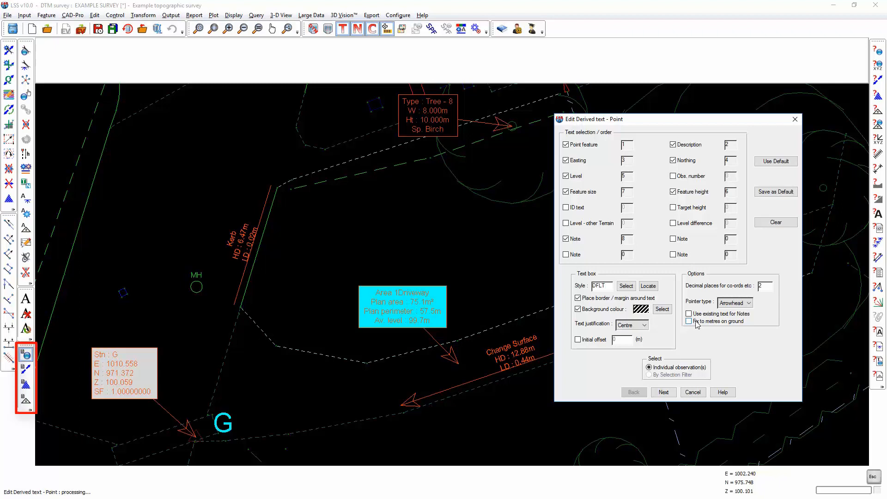
# - Accept the text descriptions and annotate the Tree - 10 point with the note "Sp. Ash", placing the text box just west of the tree
pyautogui.click(663, 392)
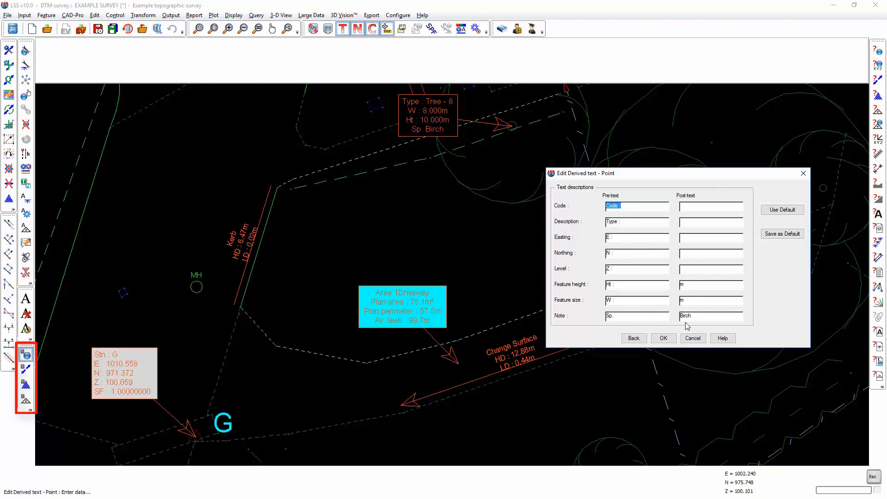
pyautogui.click(663, 338)
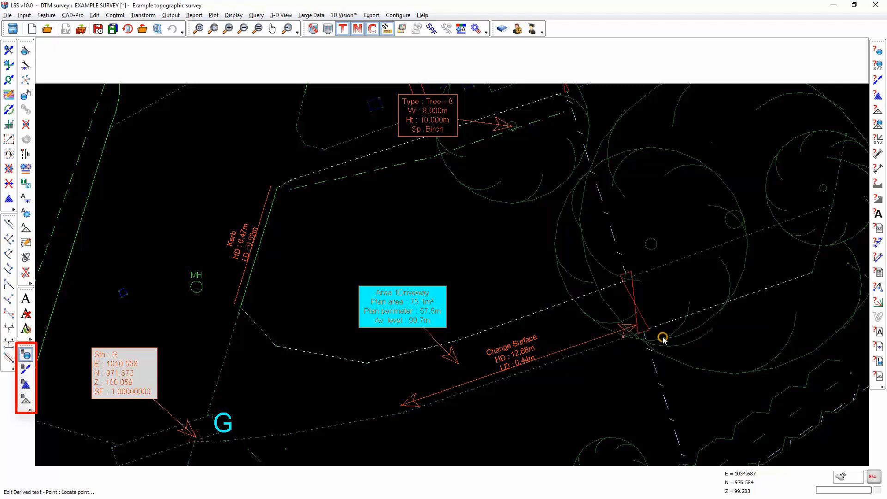
pyautogui.click(648, 244)
pyautogui.write('Sp. Ash')
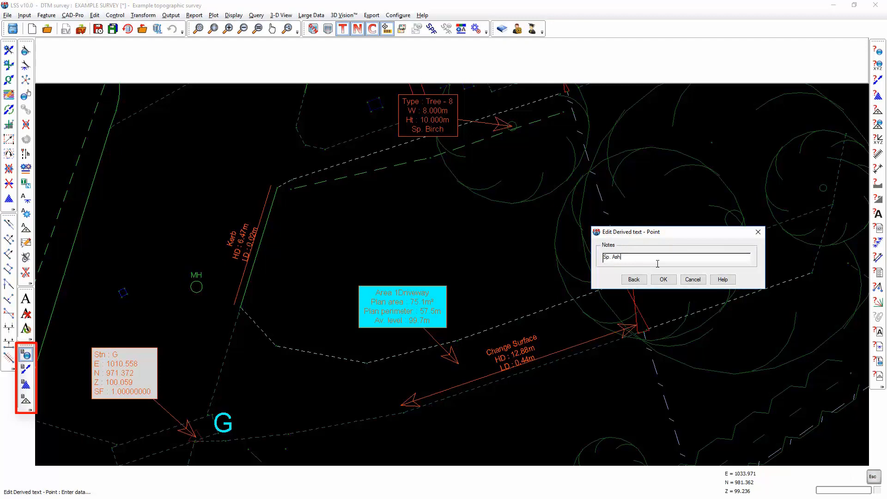
pyautogui.click(669, 280)
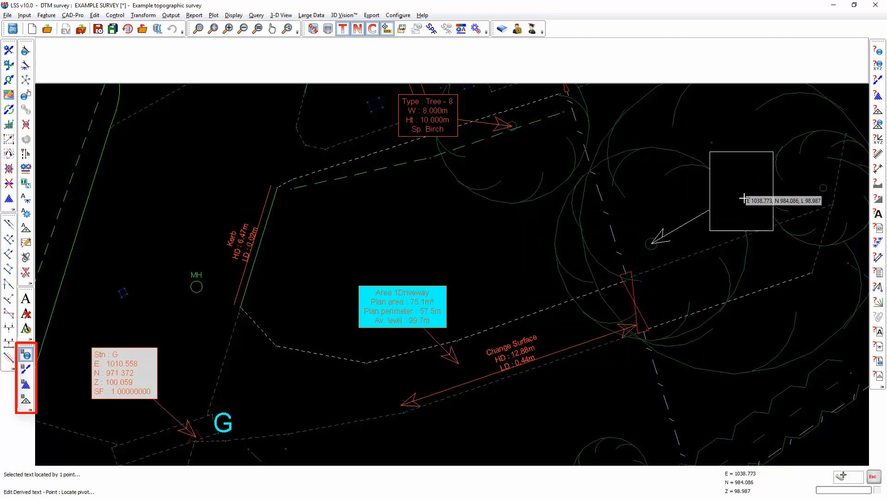
pyautogui.click(572, 223)
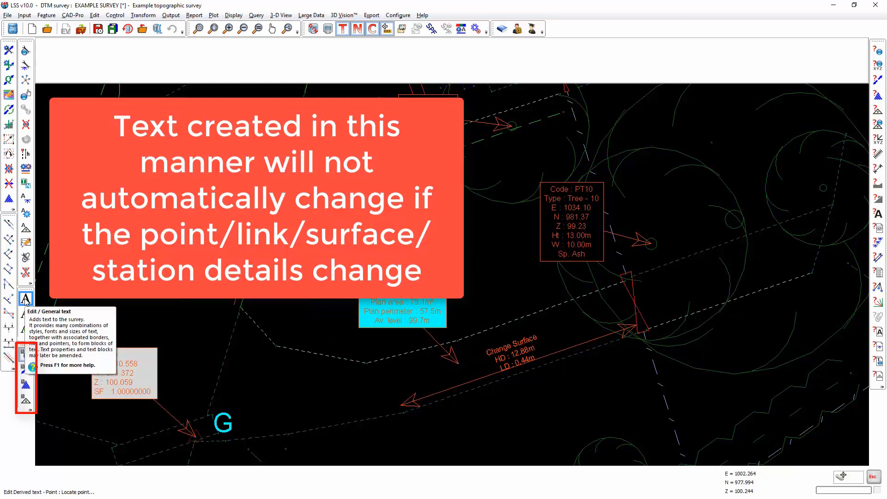
# - Try to left-justify the Tree - 10 annotation as general text and reposition it west of the tree
pyautogui.click(26, 299)
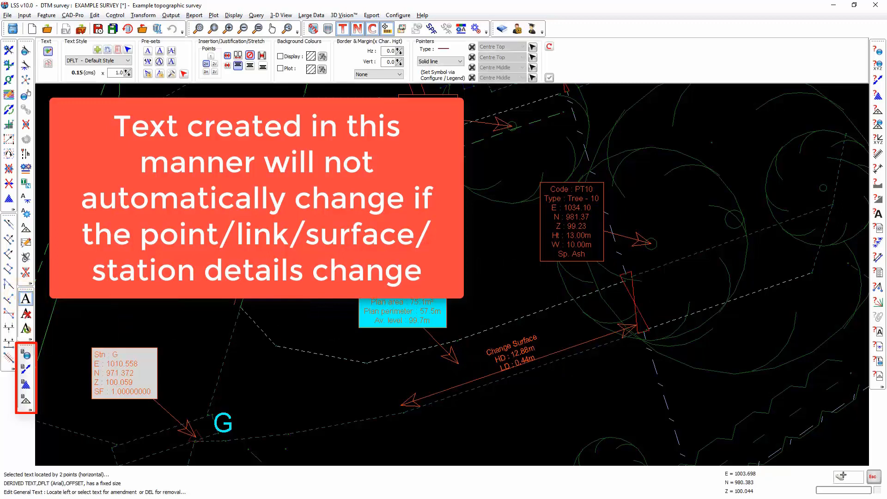
pyautogui.click(564, 223)
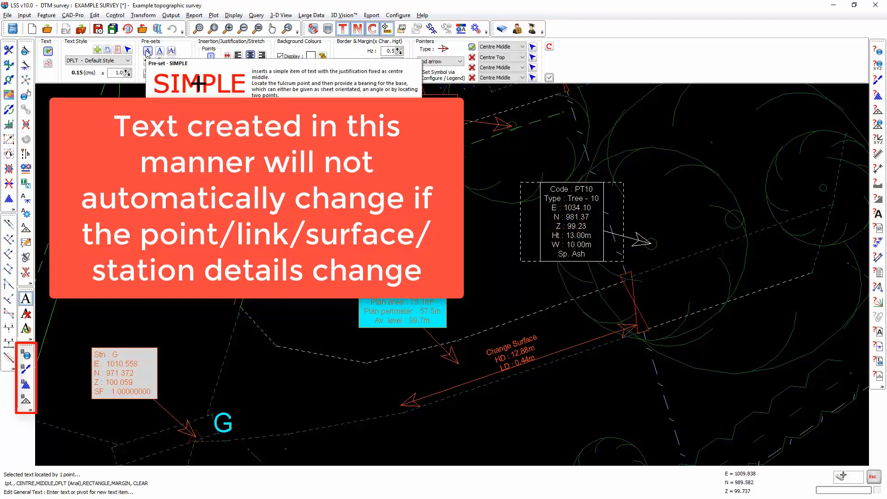
pyautogui.click(238, 55)
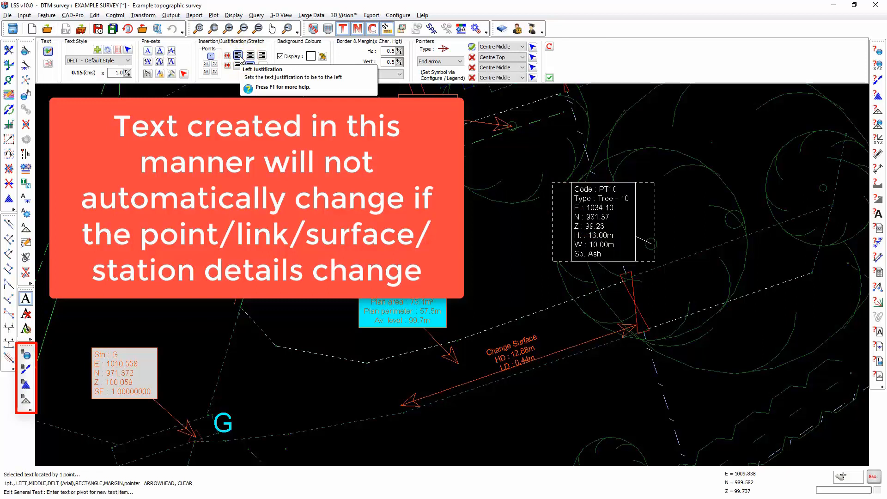
pyautogui.click(582, 221)
pyautogui.click(543, 223)
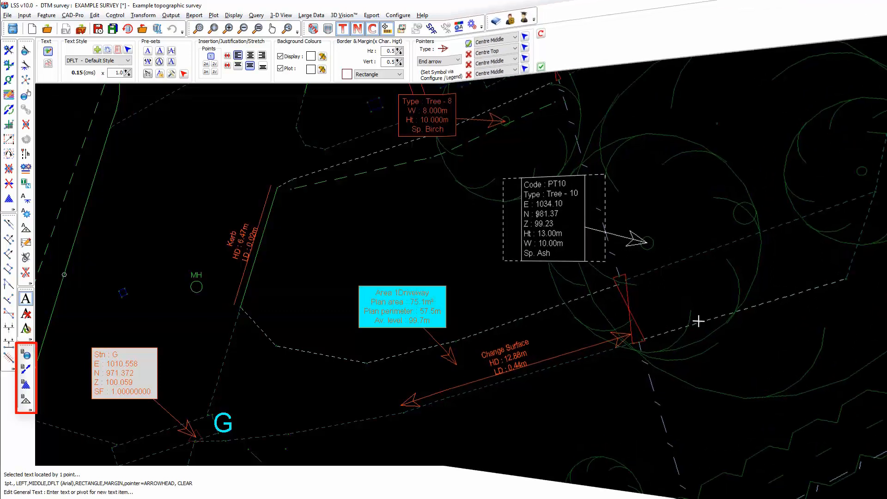
# - Start line derived text and include description, slope distance and slope in that order
pyautogui.click(26, 370)
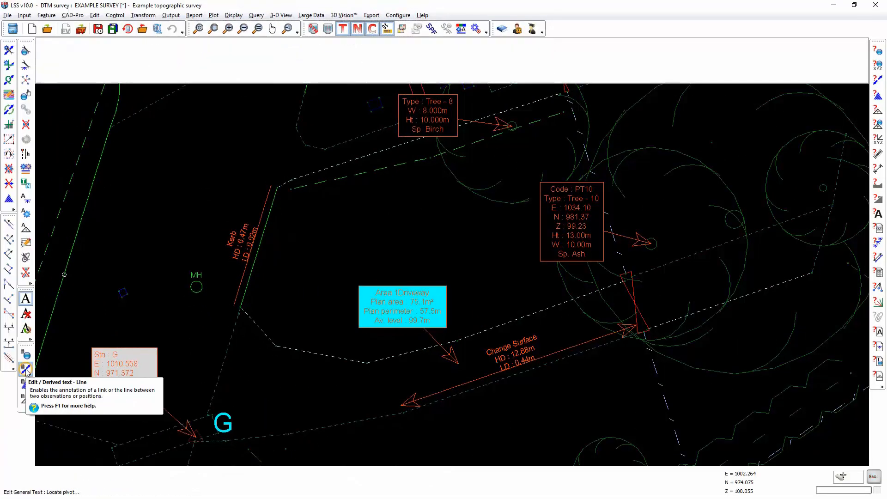
pyautogui.click(669, 180)
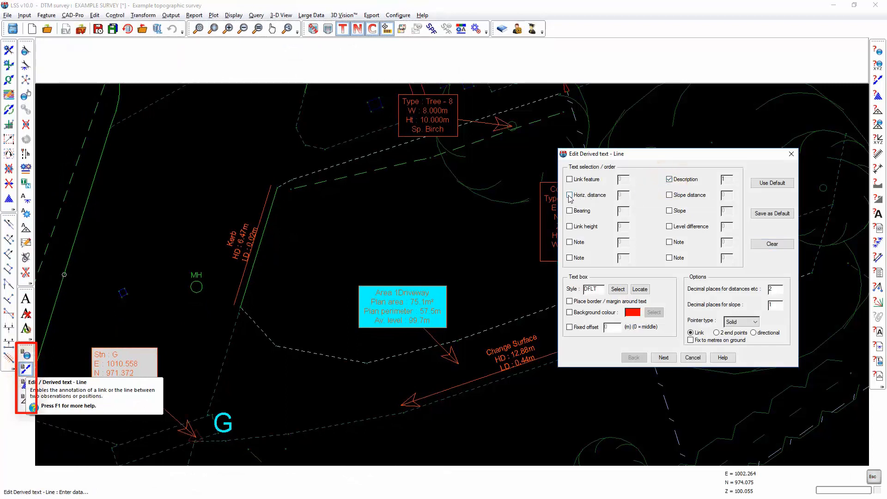
pyautogui.click(669, 211)
# - Enable a background colour for the line text and set it to yellow
pyautogui.click(581, 316)
pyautogui.click(653, 312)
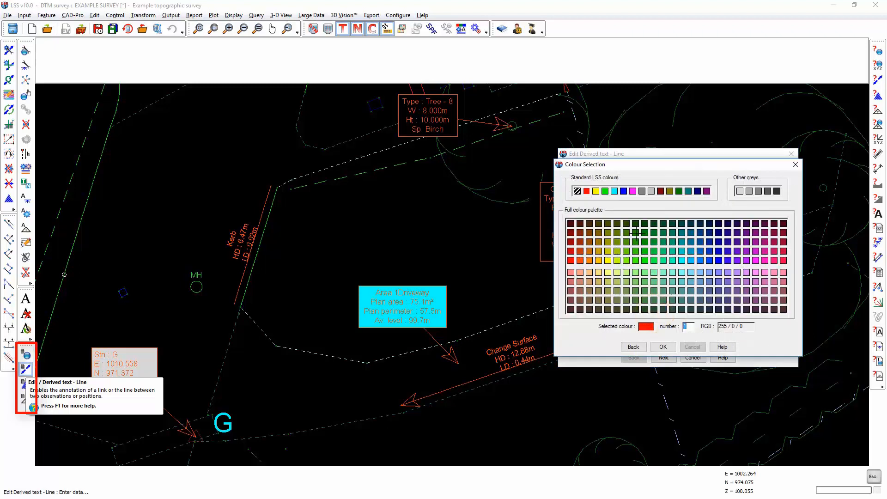
pyautogui.click(608, 260)
pyautogui.click(663, 346)
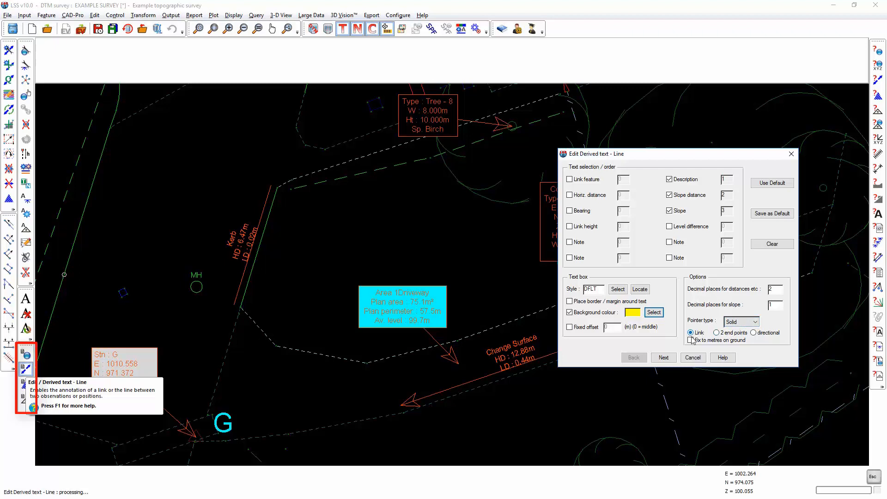
# - Accept the line text descriptions and annotate the Verge link north of the driveway and the Top of bank link
pyautogui.click(670, 359)
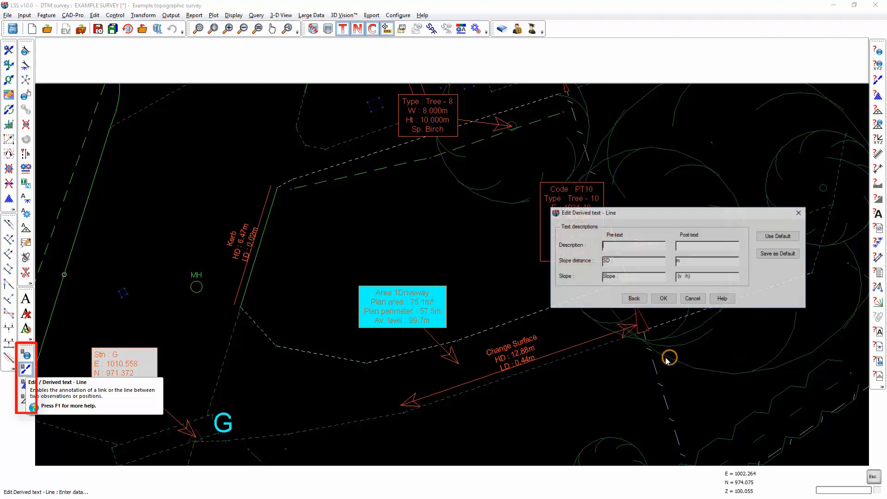
pyautogui.click(663, 299)
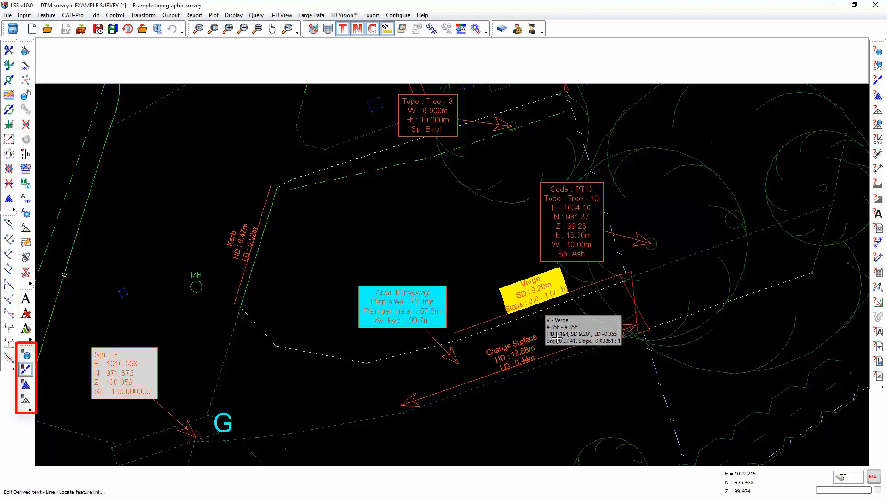
pyautogui.click(361, 175)
pyautogui.click(362, 175)
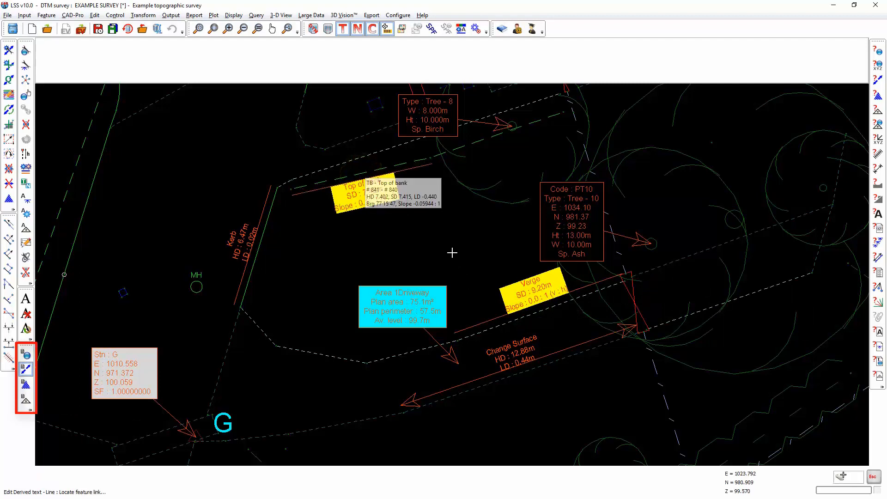
pyautogui.click(452, 253)
pyautogui.press('Escape')
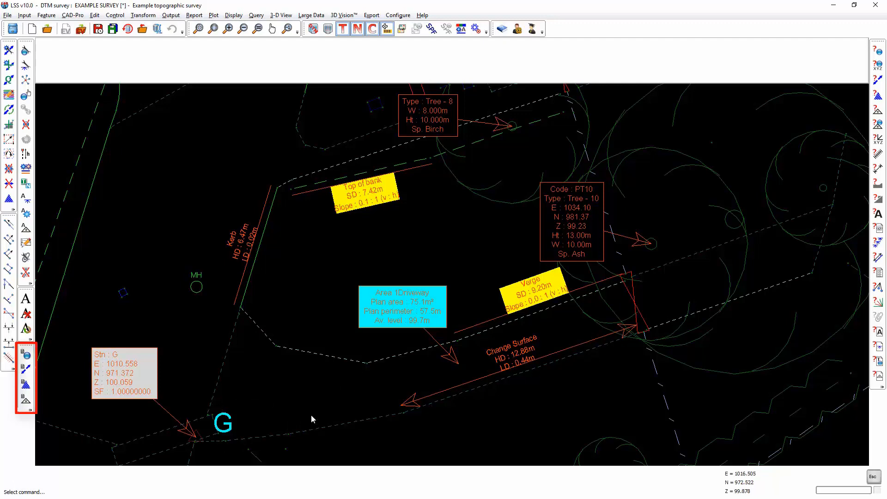
# - Configure the DTM display to show non-plottable surfaces around the driveway near station G
pyautogui.scroll(3, 201, 435)
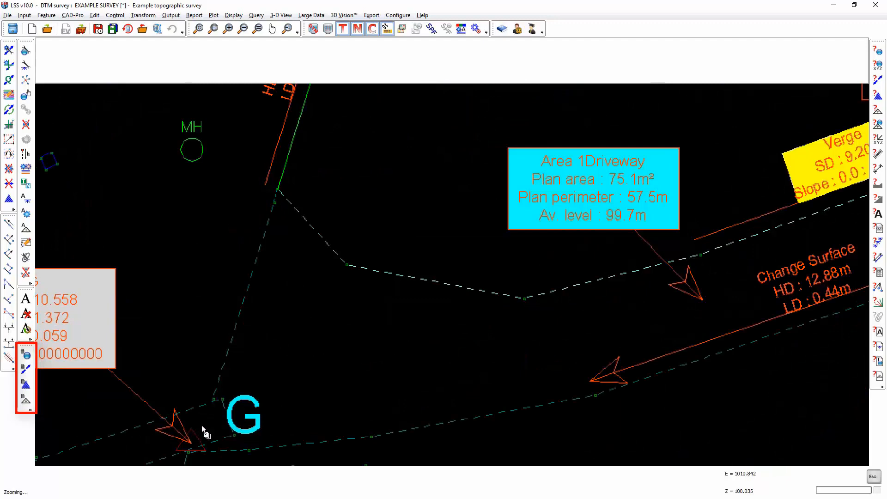
pyautogui.scroll(3, 232, 338)
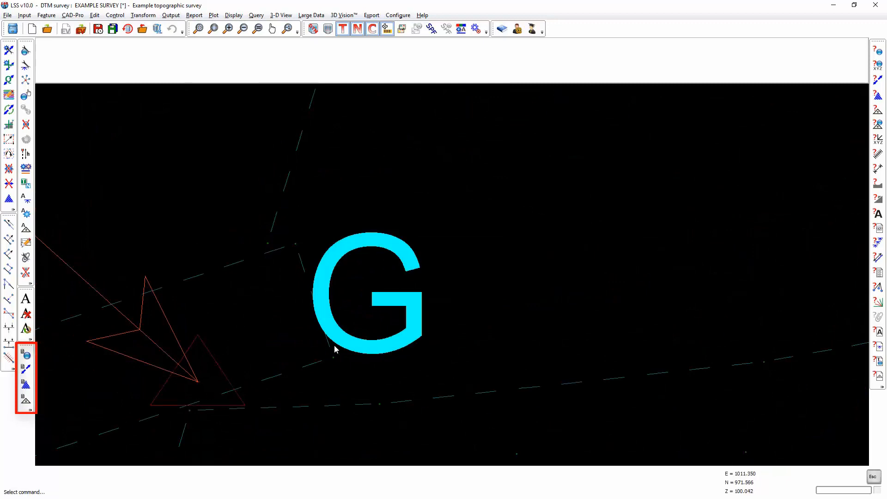
pyautogui.scroll(-5, 369, 337)
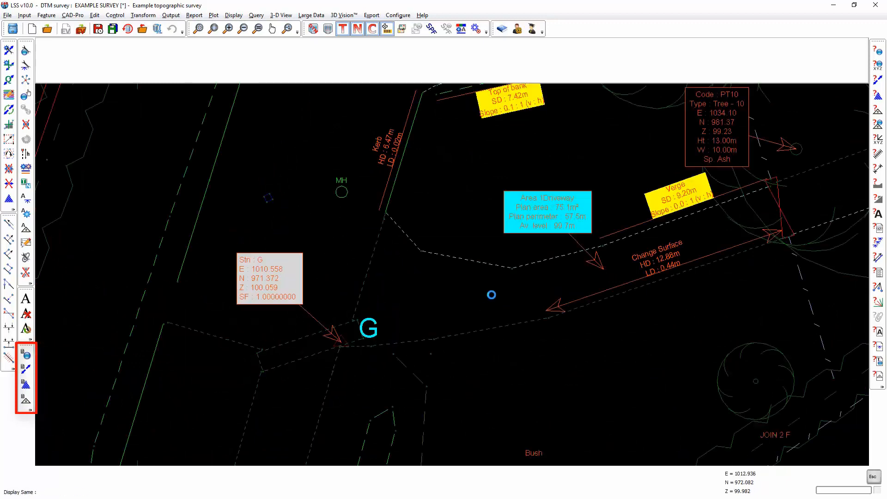
pyautogui.scroll(-1, 492, 295)
pyautogui.moveTo(442, 337); pyautogui.dragTo(270, 394, button='middle')
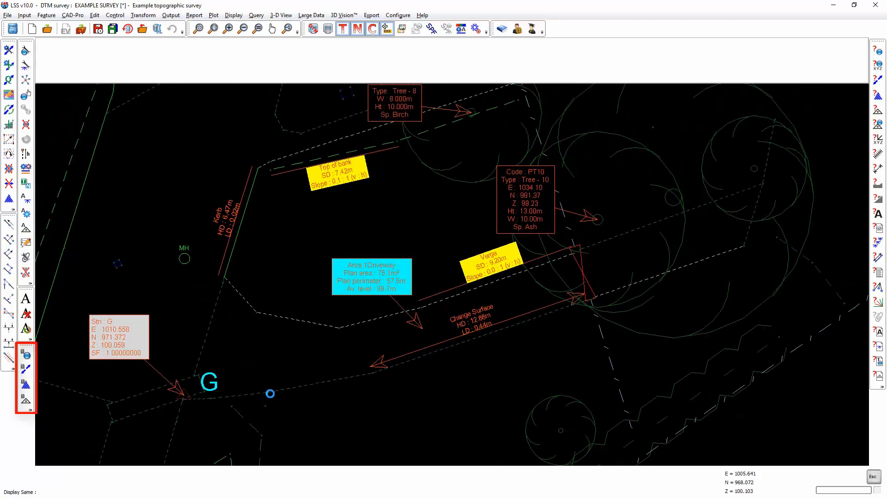
pyautogui.click(313, 29)
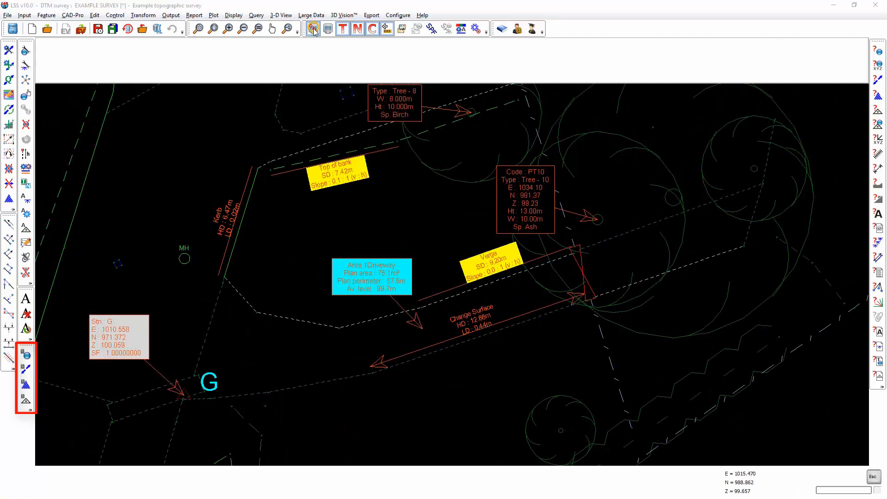
pyautogui.click(571, 191)
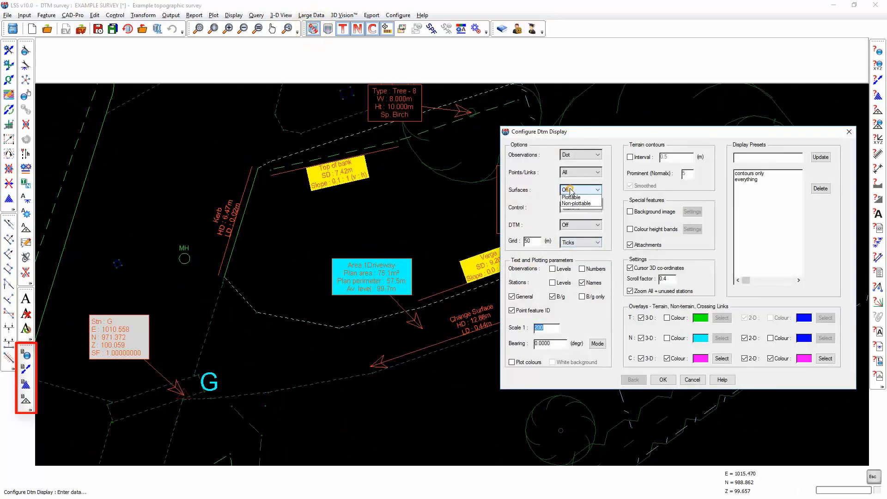
pyautogui.click(575, 207)
pyautogui.click(663, 379)
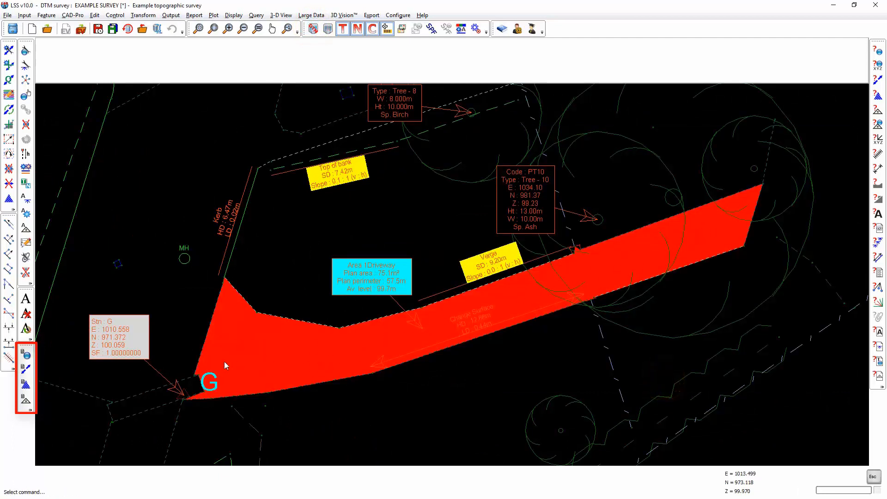
# - Start surface derived text and include description, plan area, plan perimeter, and minimum, maximum and average level
pyautogui.click(26, 385)
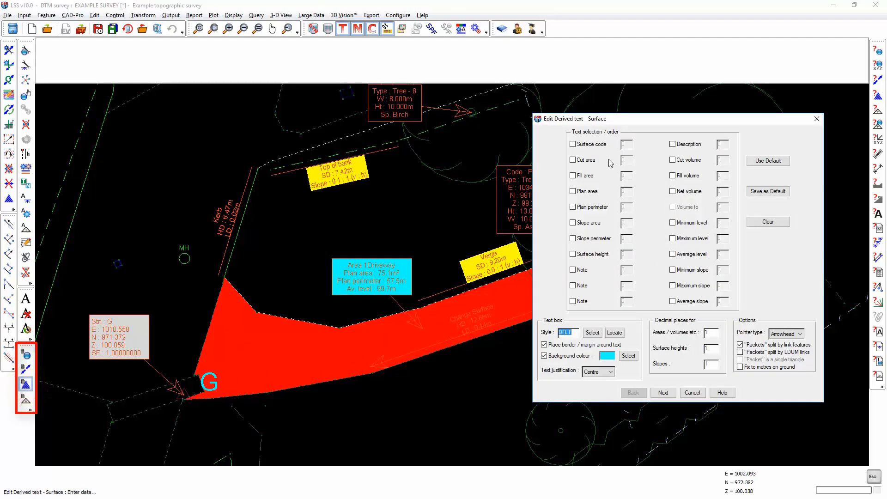
pyautogui.click(672, 144)
pyautogui.click(573, 191)
pyautogui.click(573, 207)
pyautogui.click(692, 223)
pyautogui.click(689, 238)
pyautogui.click(684, 254)
# - Remove the border from the surface text, set its background colour to light green and left-justify it
pyautogui.click(570, 347)
pyautogui.click(629, 356)
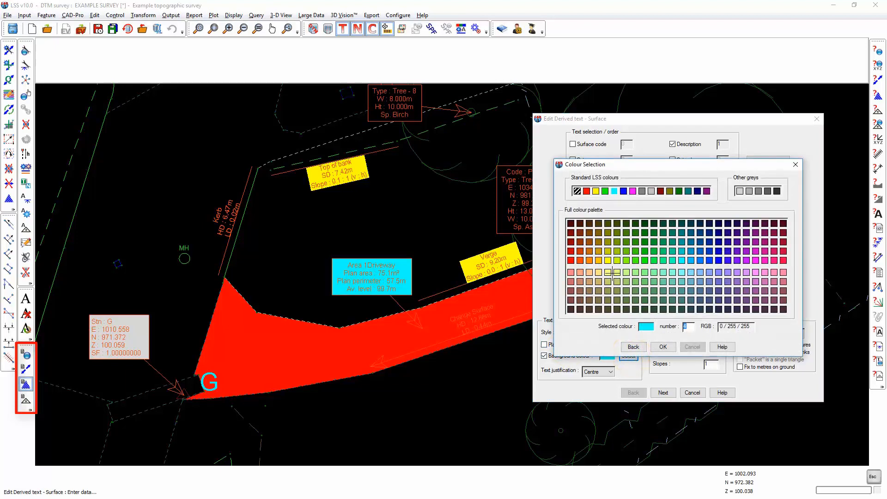
pyautogui.click(626, 272)
pyautogui.click(661, 347)
pyautogui.click(610, 372)
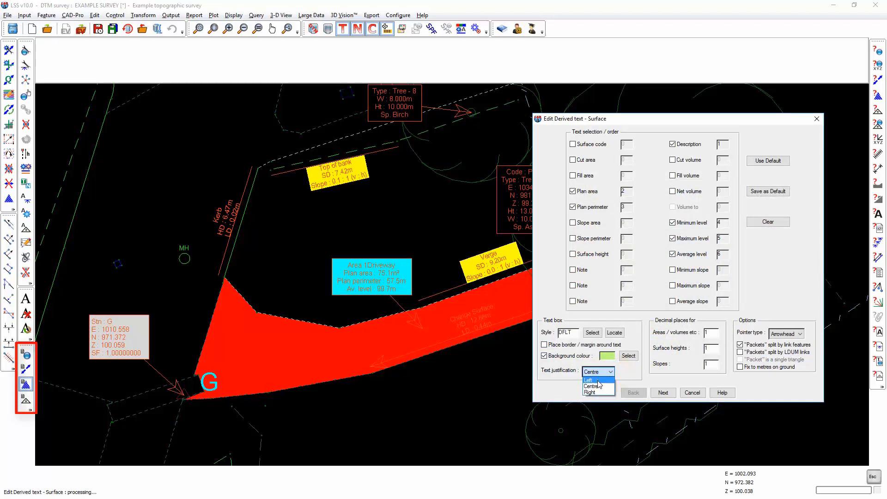
pyautogui.click(598, 380)
# - Set the decimal places for areas and surface heights to 2, also adjust those for slopes, and continue to the text descriptions
pyautogui.doubleClick(714, 332)
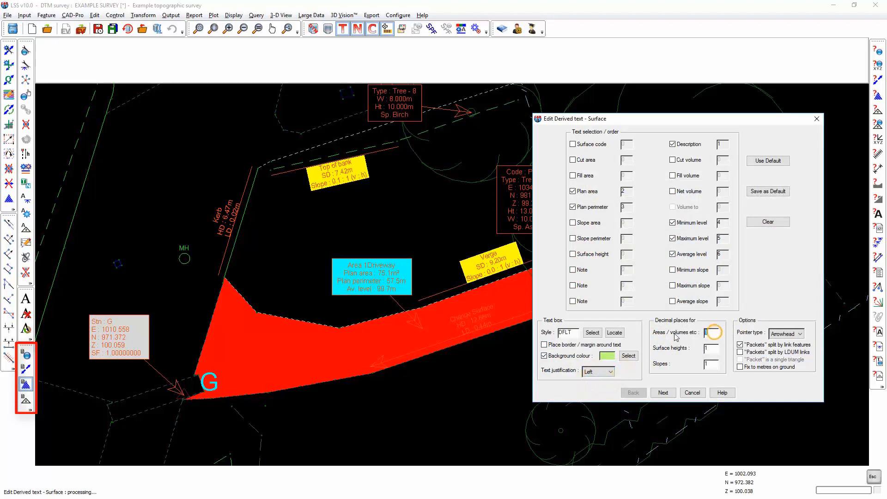
pyautogui.click(706, 349)
pyautogui.click(713, 362)
pyautogui.click(667, 392)
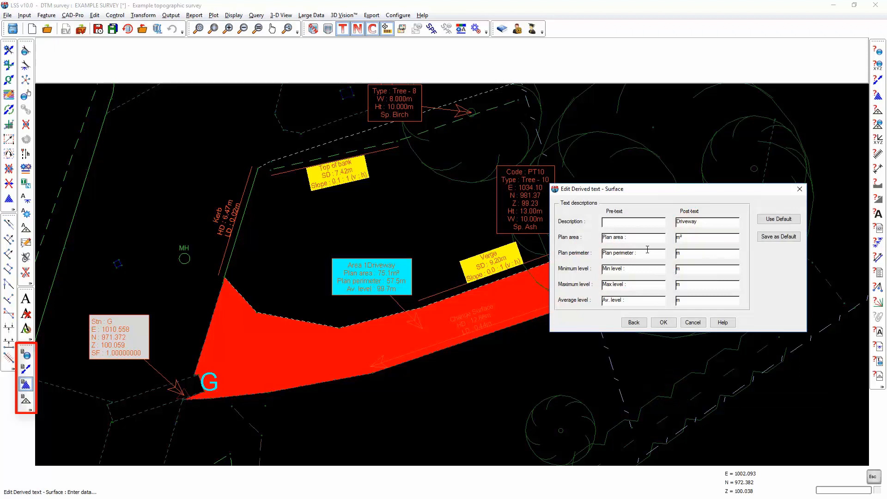
# - Accept the surface text descriptions and annotate the larger western driveway packet, placing the text just south of the driveway
pyautogui.click(663, 323)
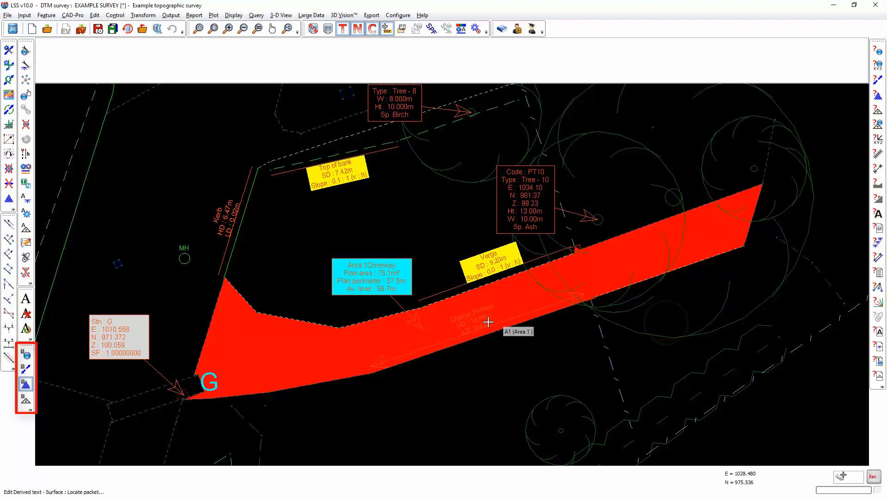
pyautogui.click(440, 326)
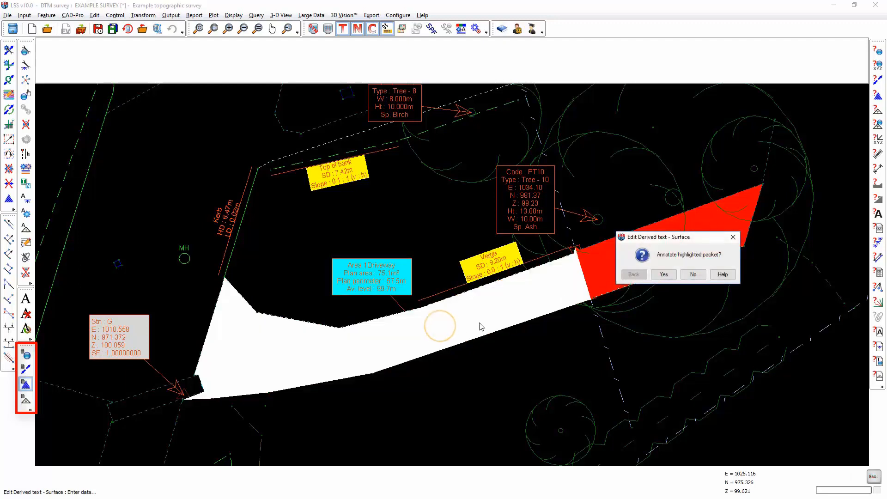
pyautogui.click(663, 274)
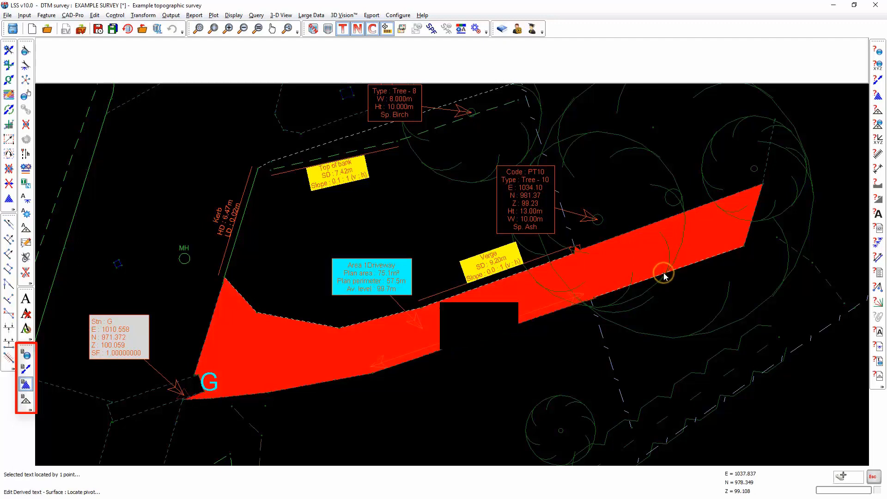
pyautogui.click(349, 407)
pyautogui.scroll(2, 382, 424)
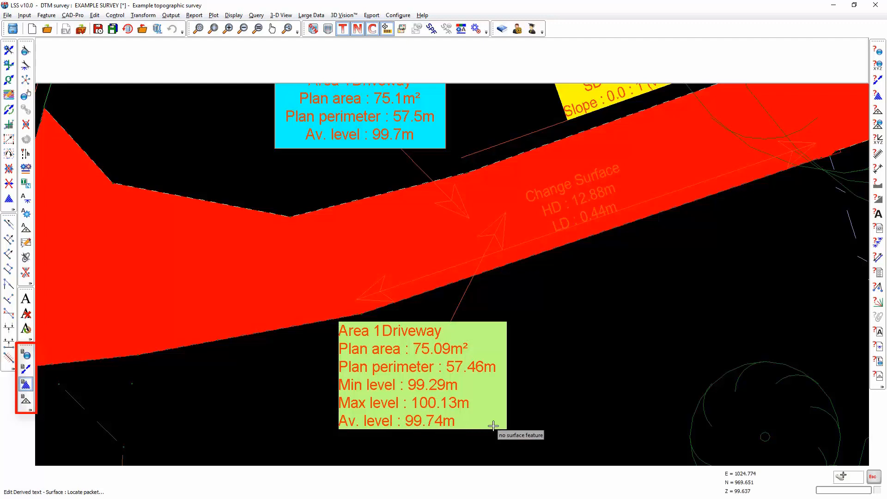
# - Start station derived text and include station, easting, northing, level and scale factor in that order
pyautogui.scroll(-2, 493, 425)
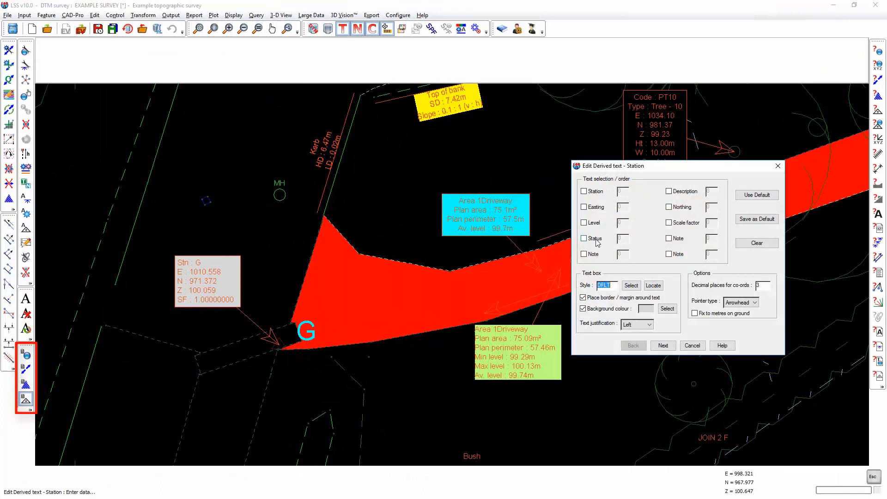
pyautogui.click(584, 191)
pyautogui.click(594, 207)
pyautogui.click(671, 208)
pyautogui.click(594, 222)
pyautogui.click(678, 223)
# - Assign the STNS style to the station text and turn off its border and background colour, keeping the Arrowhead pointer
pyautogui.click(631, 286)
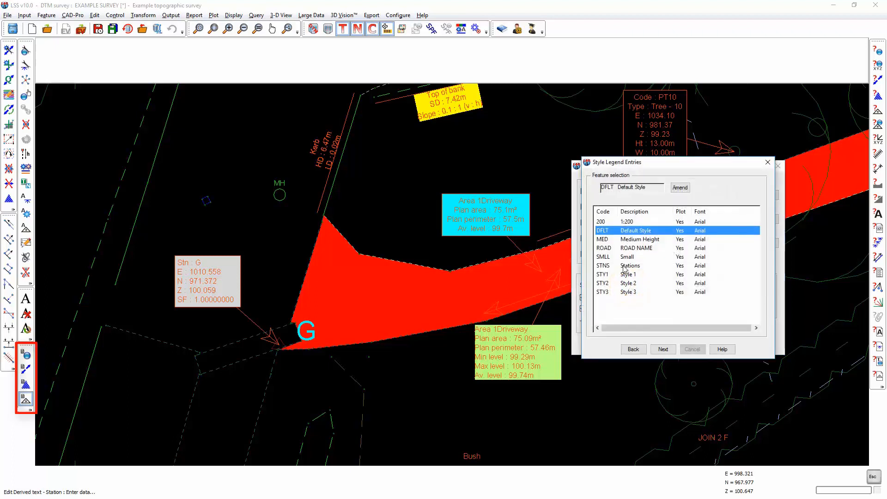
pyautogui.click(614, 267)
pyautogui.click(663, 348)
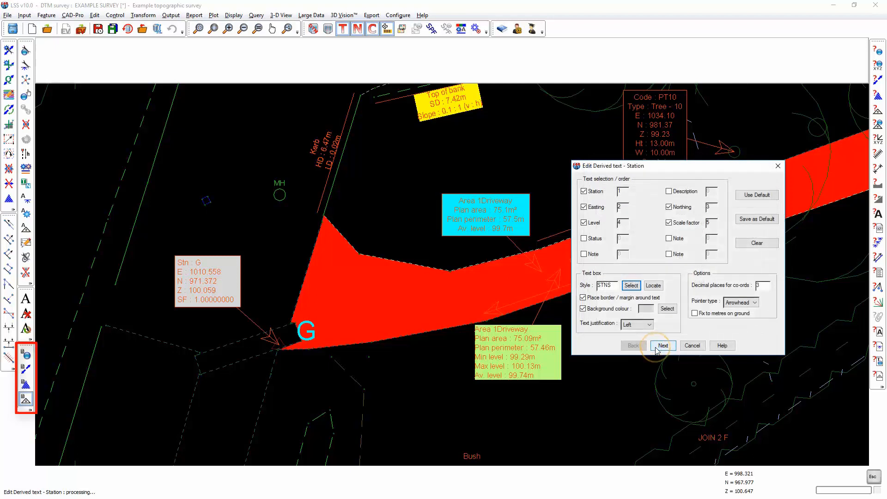
pyautogui.click(594, 300)
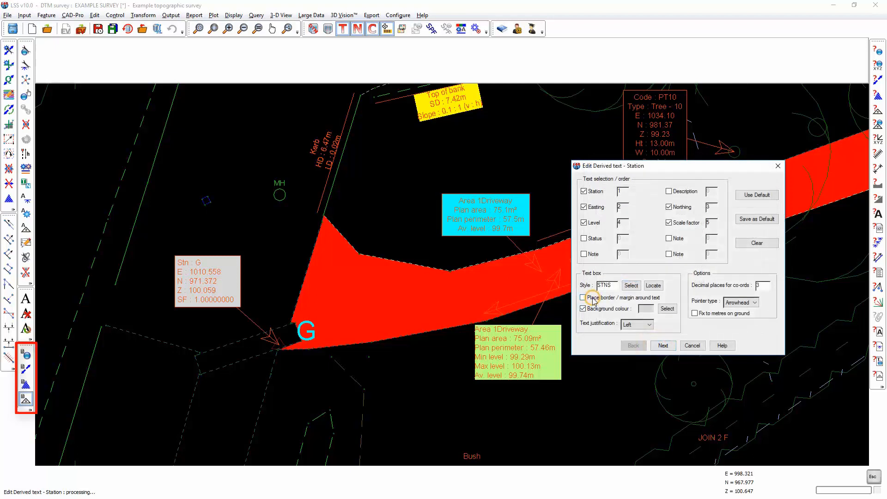
pyautogui.click(600, 310)
pyautogui.click(737, 303)
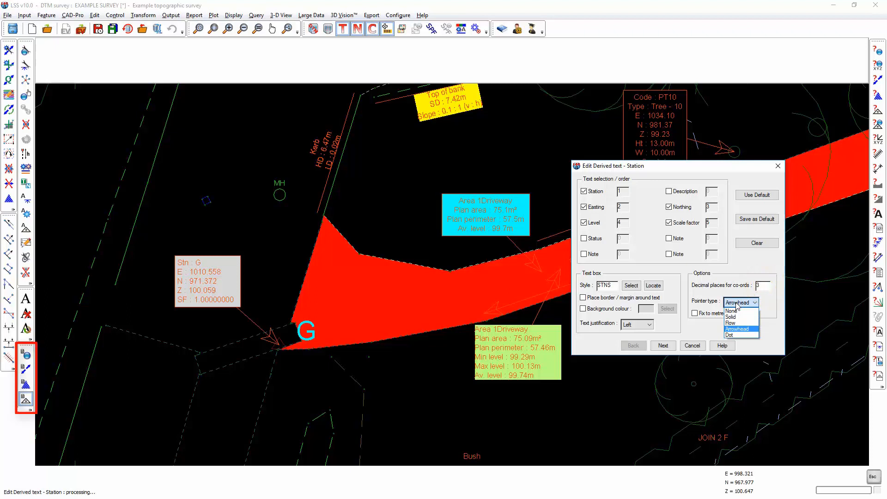
pyautogui.click(736, 304)
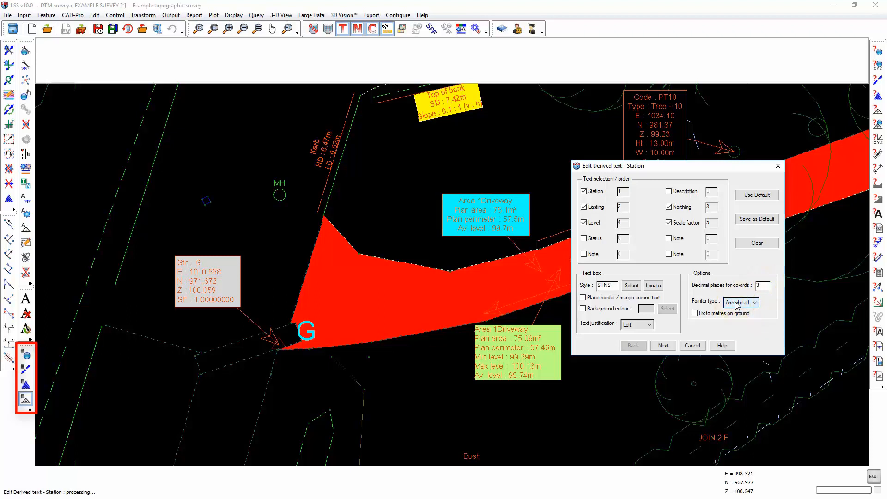
# - Accept the station text descriptions and annotate station G, placing the text southeast of it
pyautogui.click(663, 346)
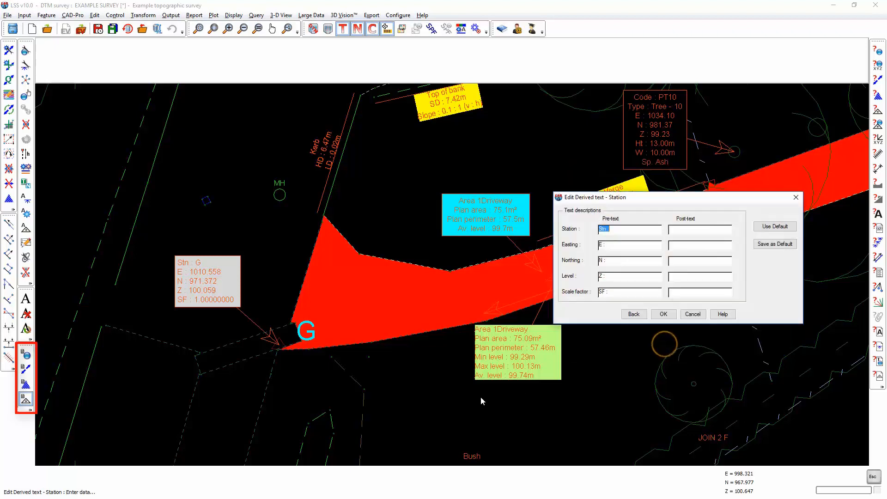
pyautogui.click(658, 315)
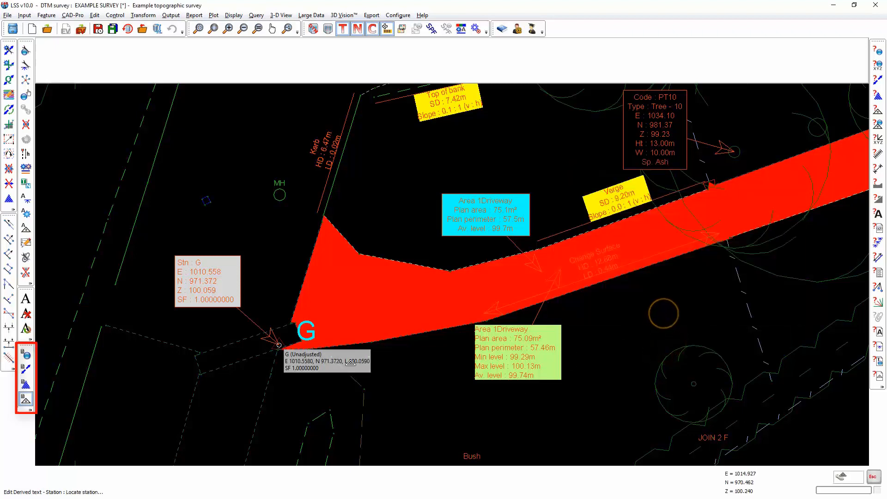
pyautogui.click(276, 345)
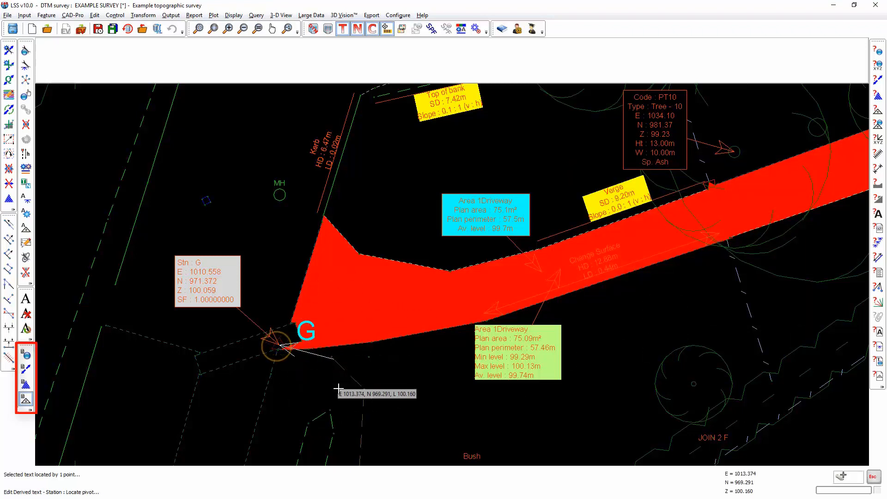
pyautogui.scroll(-2, 352, 377)
pyautogui.click(321, 368)
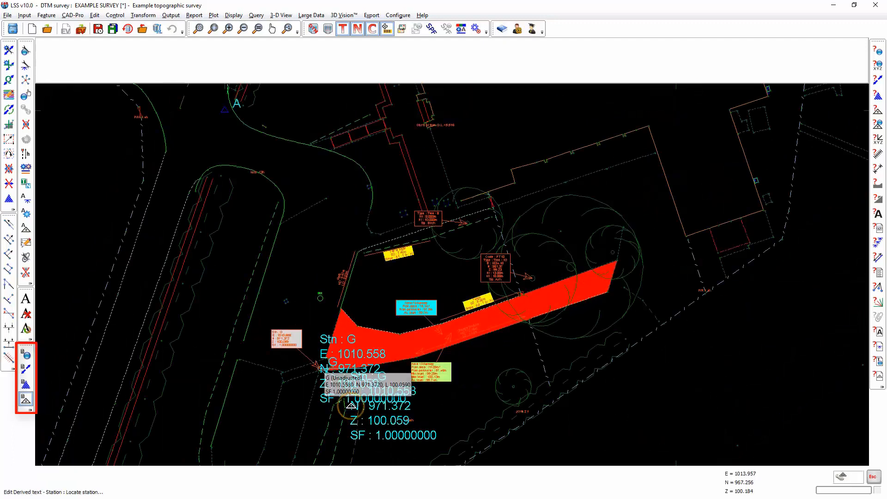
pyautogui.scroll(2, 351, 405)
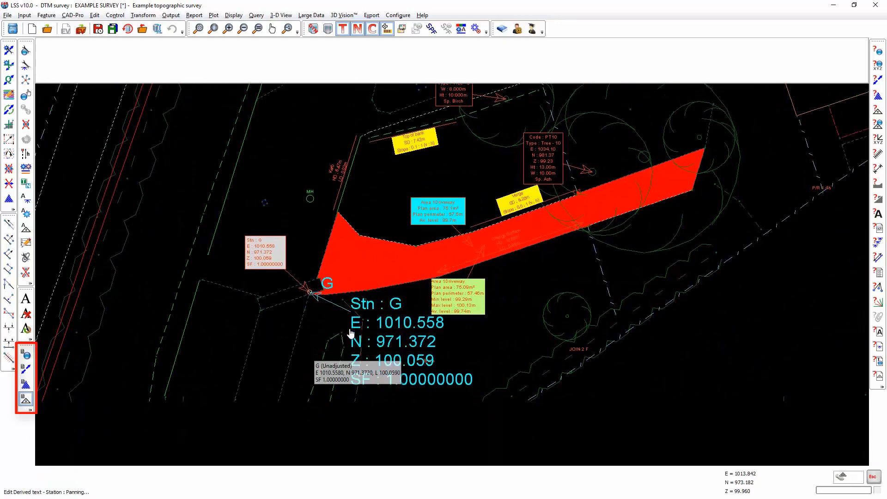